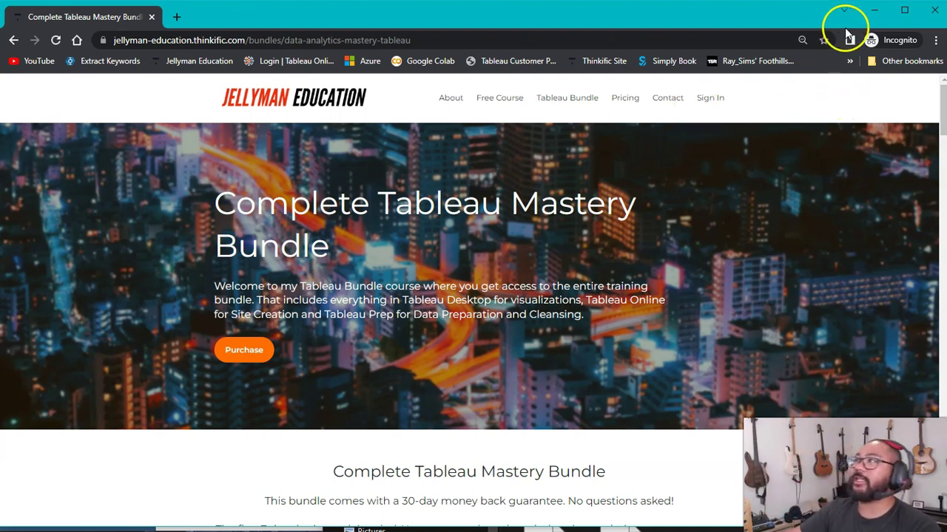
# - Drag SQL Testing.accdb from Downloads onto Tableau to open it as an Access data source
pyautogui.click(873, 12)
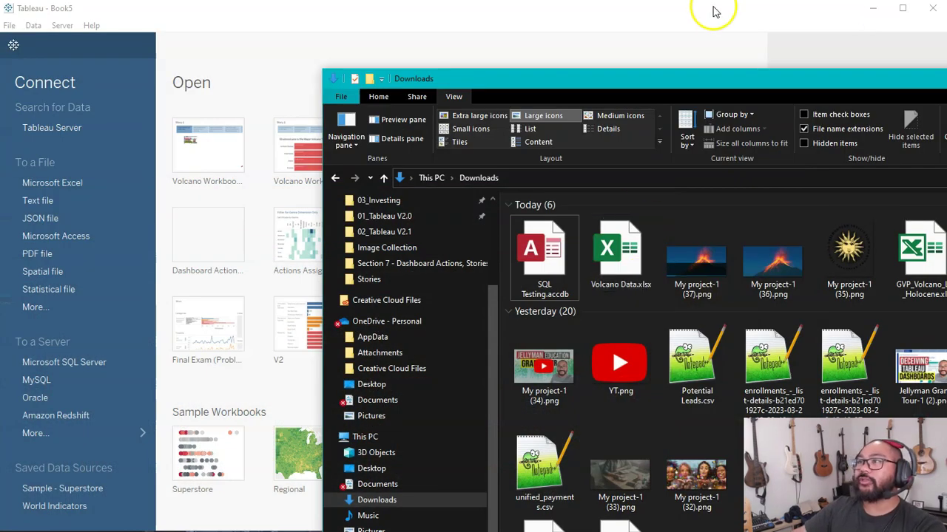
pyautogui.moveTo(714, 82); pyautogui.dragTo(688, 66)
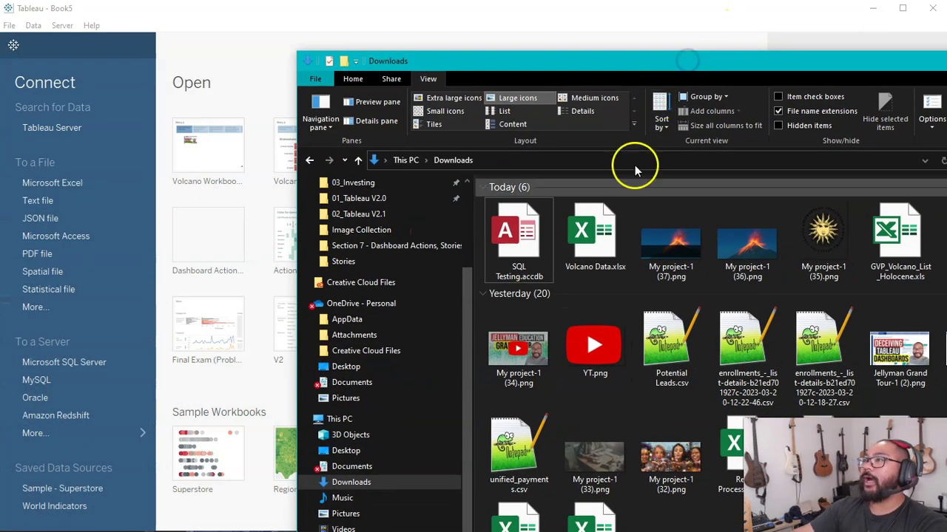
pyautogui.click(503, 248)
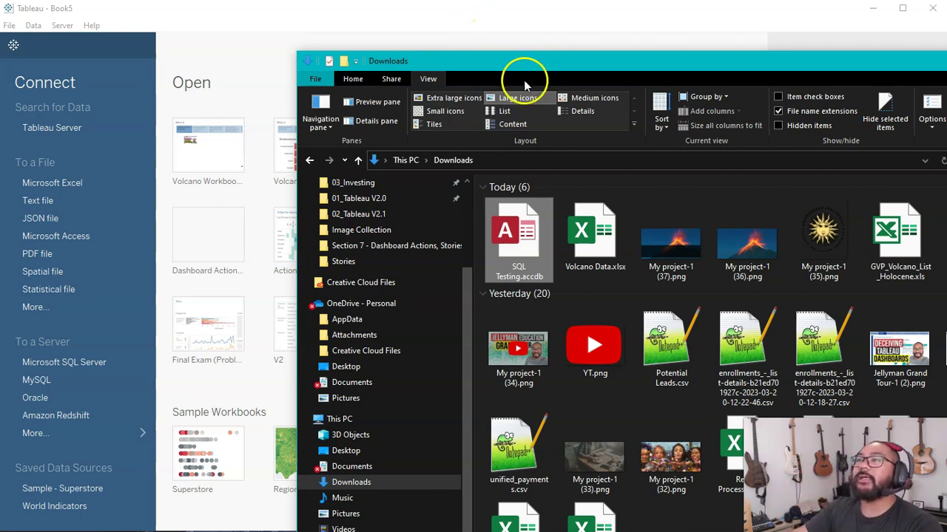
pyautogui.moveTo(469, 60); pyautogui.dragTo(510, 51)
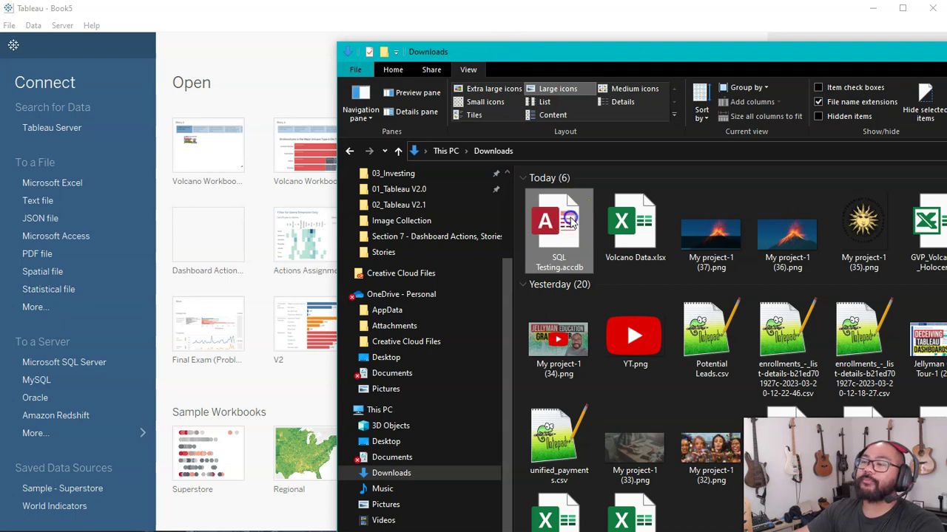
pyautogui.moveTo(569, 219); pyautogui.dragTo(266, 245)
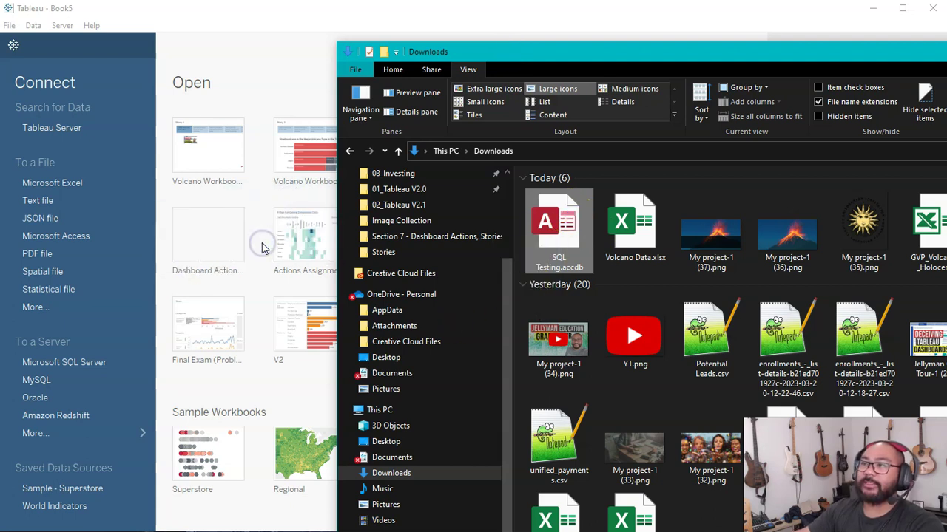
# - Enlarge the Volcano data preview grid and collapse the Table Details panel
pyautogui.click(226, 12)
pyautogui.click(88, 156)
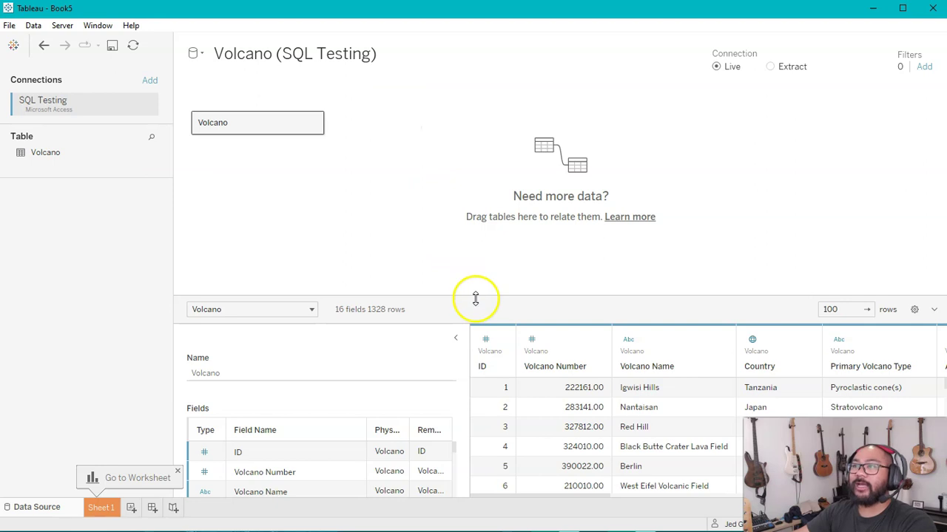
pyautogui.moveTo(475, 297); pyautogui.dragTo(475, 178)
pyautogui.click(455, 216)
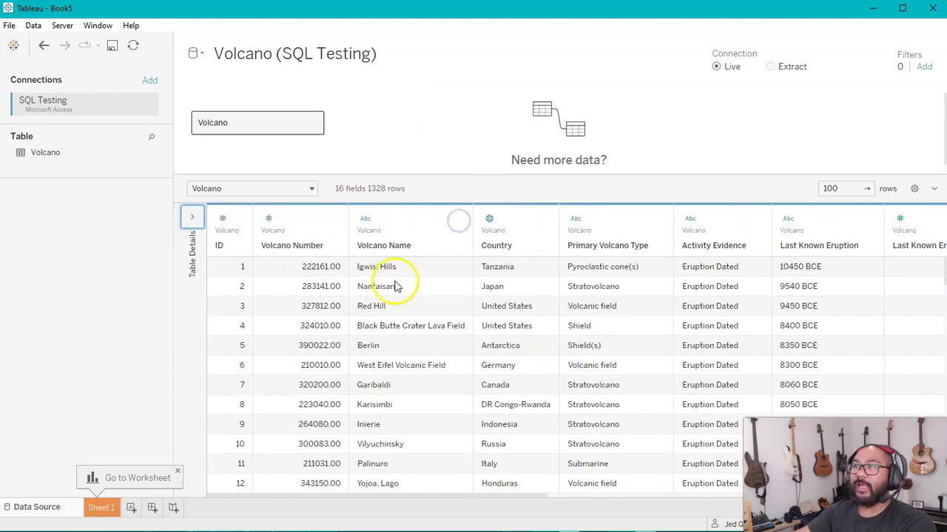
pyautogui.moveTo(292, 497); pyautogui.dragTo(165, 447)
pyautogui.moveTo(477, 173)
pyautogui.mouseDown()
pyautogui.moveTo(478, 205)
pyautogui.moveTo(472, 177)
pyautogui.mouseUp()
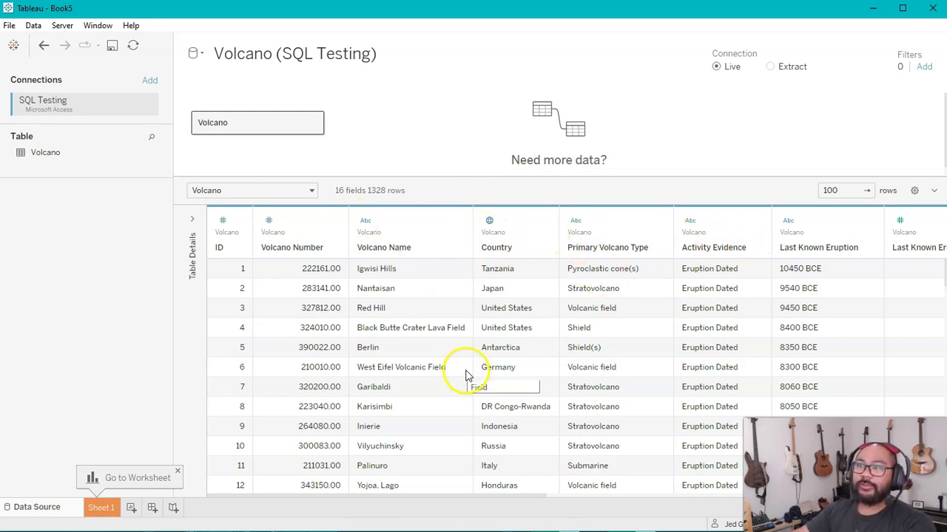
# - Scroll across the grid columns to inspect the United States rows and their Elevation values
pyautogui.moveTo(395, 496); pyautogui.dragTo(493, 503)
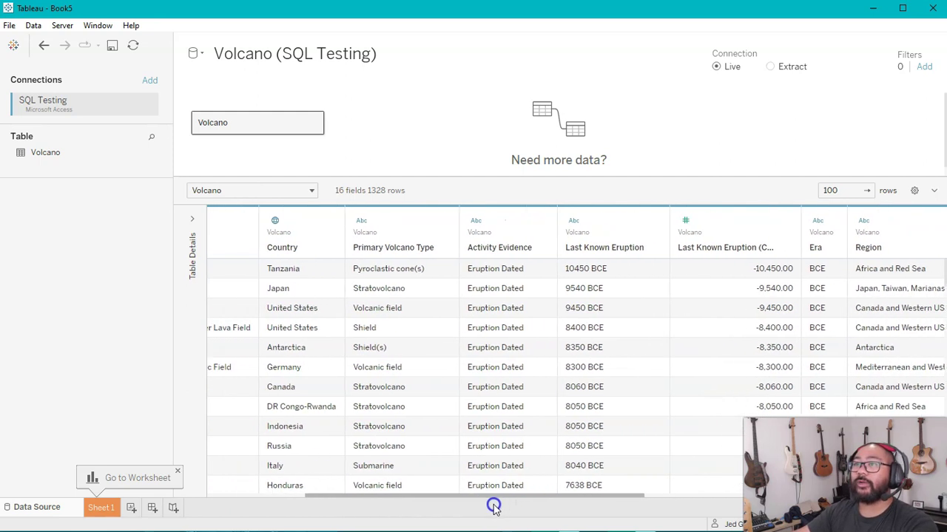
pyautogui.click(303, 311)
pyautogui.click(304, 327)
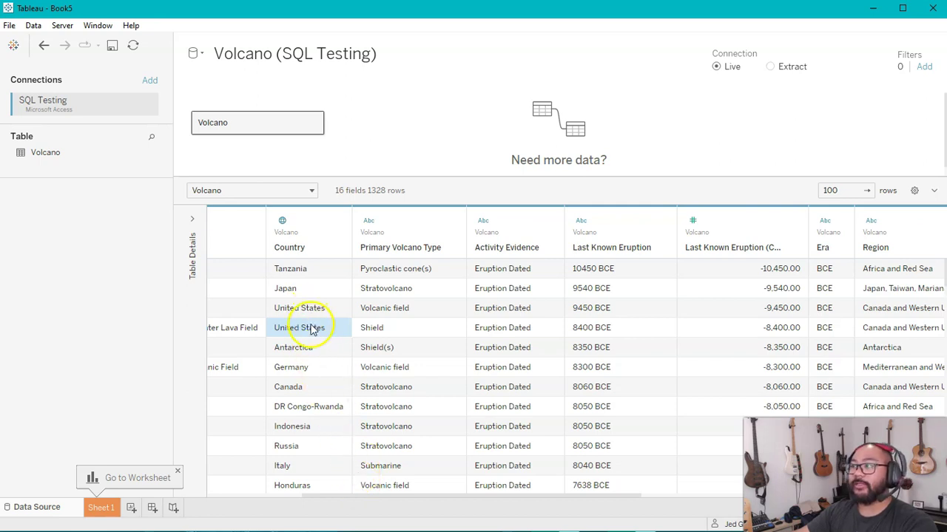
pyautogui.moveTo(528, 496); pyautogui.dragTo(758, 500)
pyautogui.moveTo(769, 328); pyautogui.dragTo(769, 351)
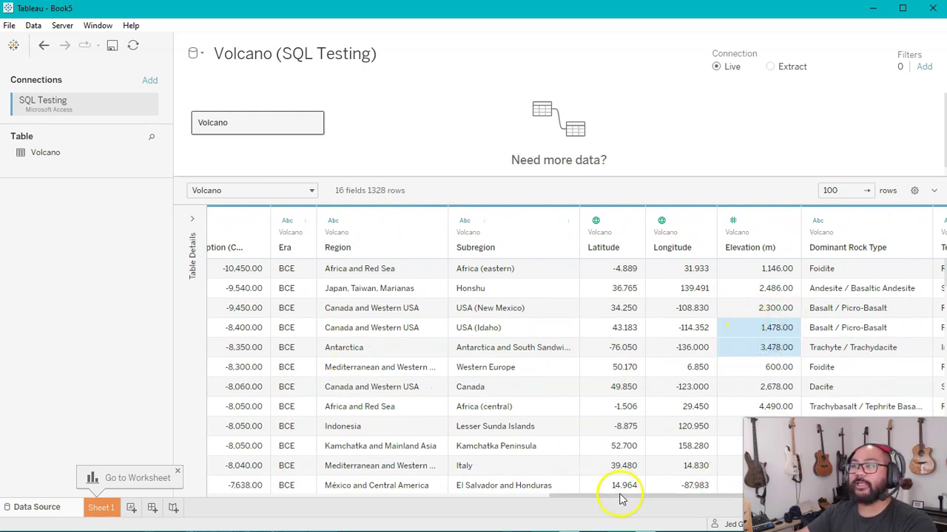
pyautogui.moveTo(623, 496); pyautogui.dragTo(271, 481)
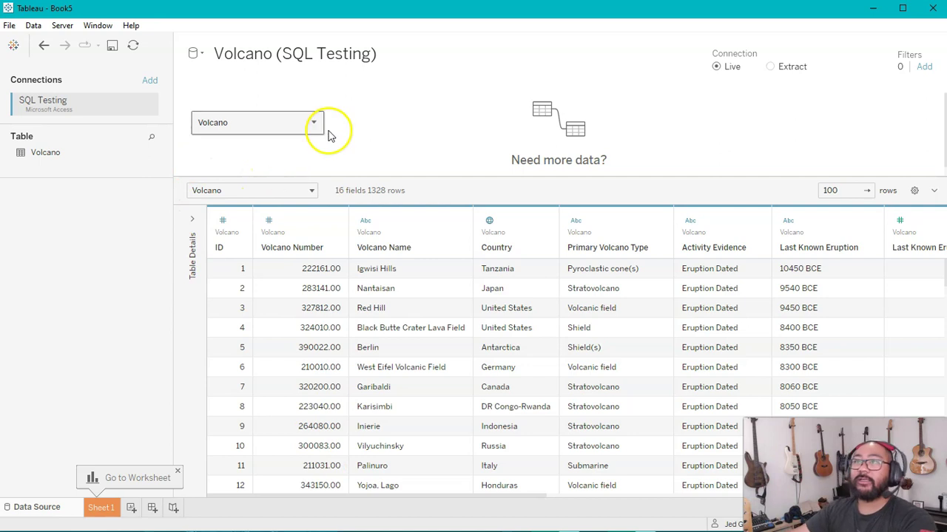
pyautogui.click(270, 125)
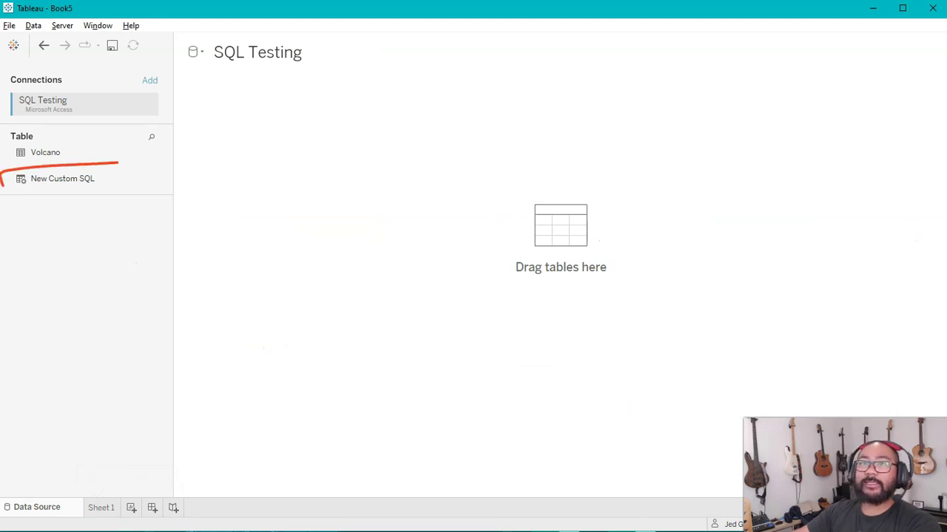
pyautogui.moveTo(63, 180); pyautogui.dragTo(262, 150)
pyautogui.click(475, 215)
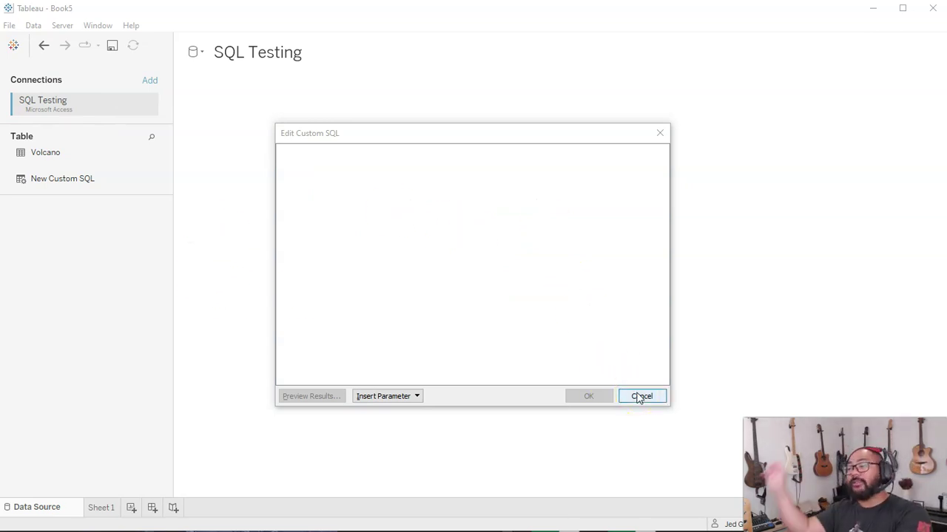
pyautogui.click(640, 397)
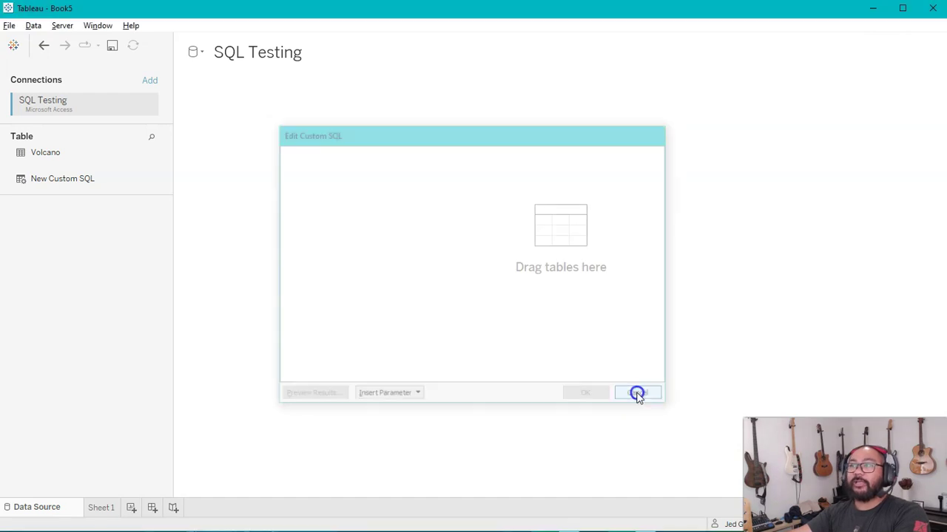
pyautogui.moveTo(235, 148); pyautogui.dragTo(271, 150)
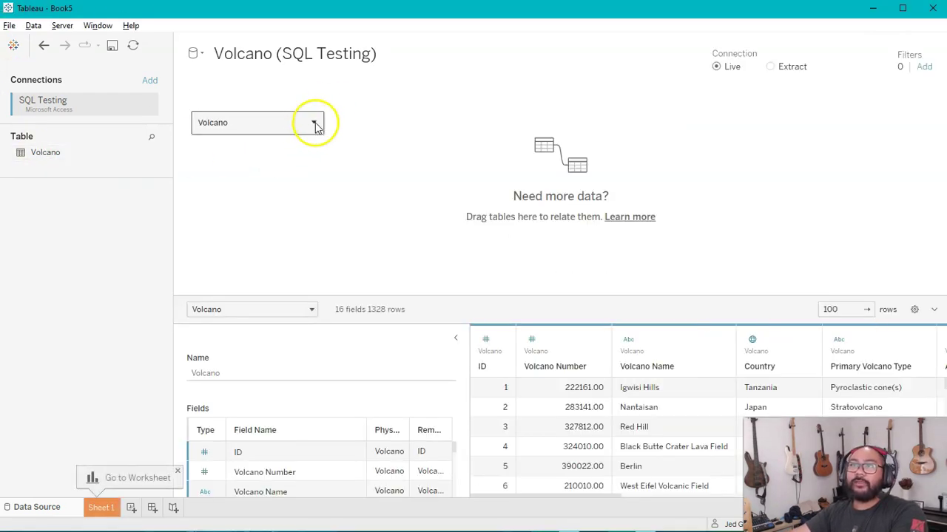
# - Convert the Volcano table to custom SQL and put the first selected column on its own line
pyautogui.click(314, 124)
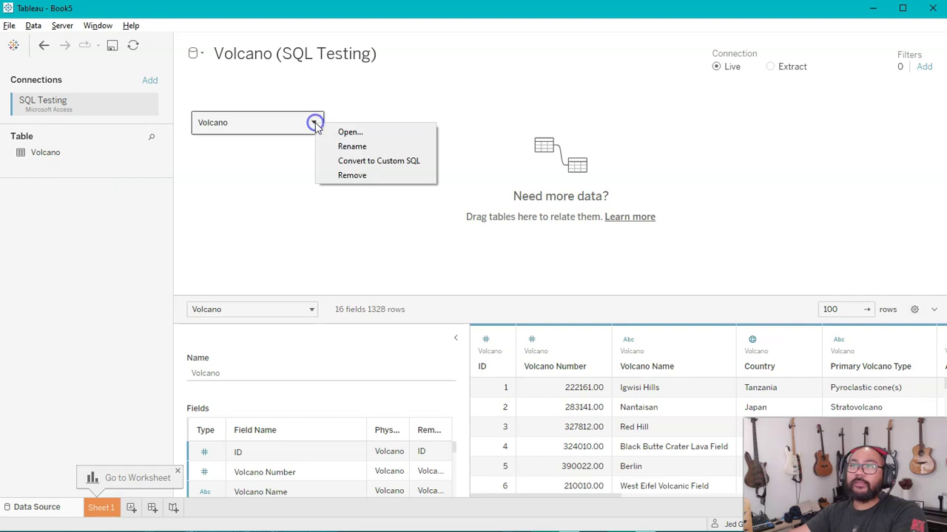
pyautogui.click(395, 164)
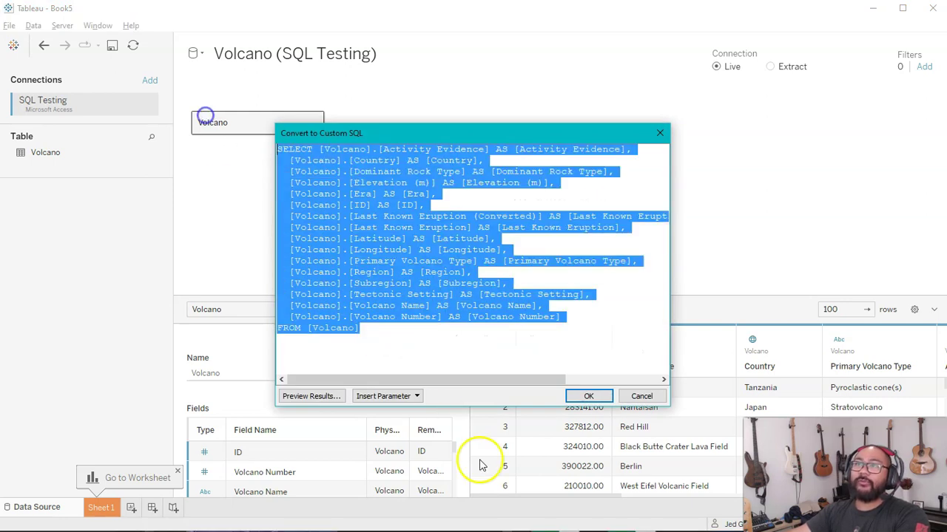
pyautogui.click(422, 340)
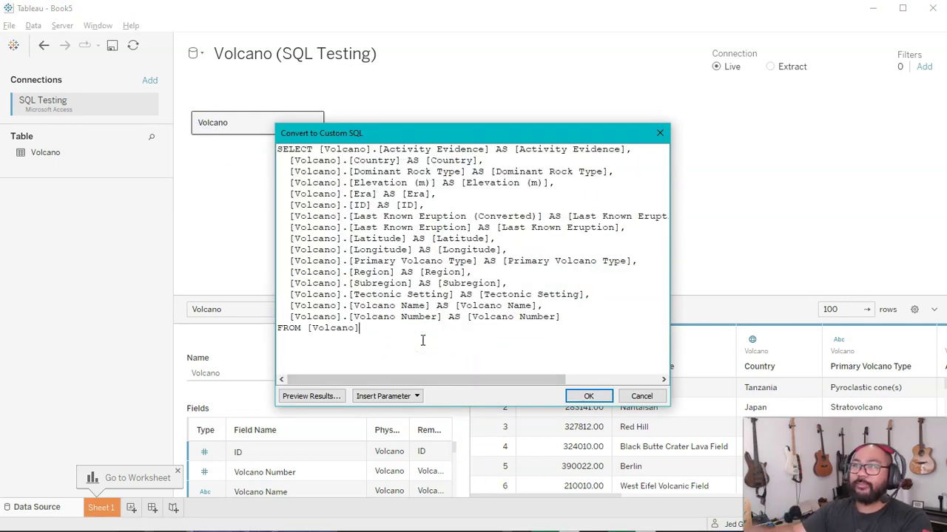
pyautogui.click(318, 150)
pyautogui.press('Return')
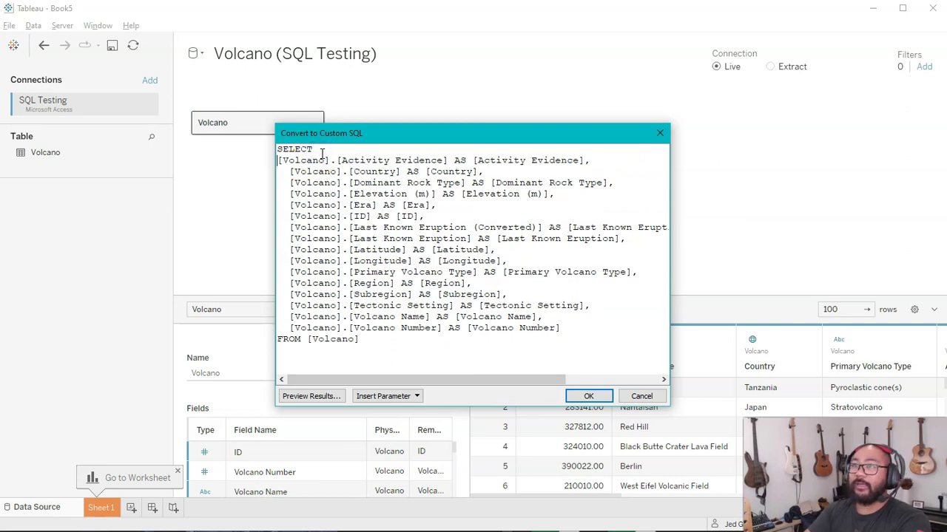
pyautogui.press('Tab')
pyautogui.press('BackSpace')
pyautogui.press('BackSpace')
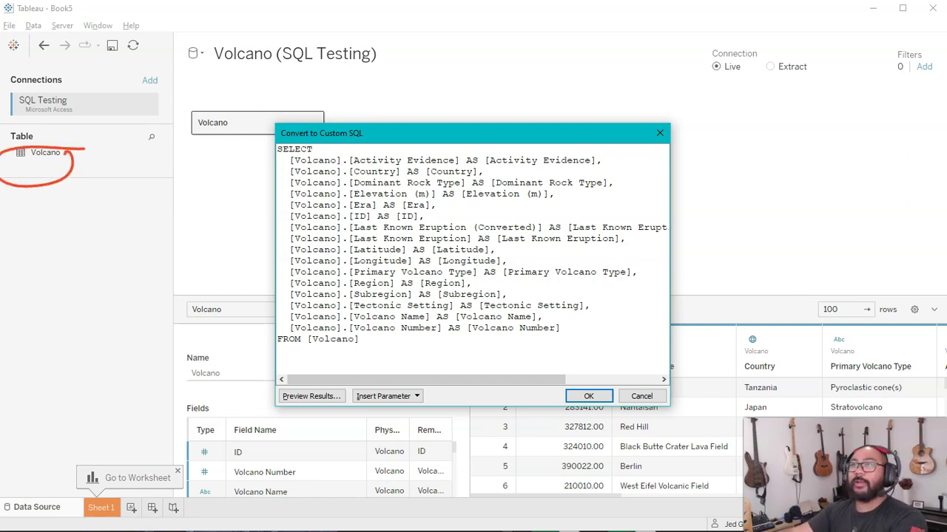
pyautogui.press('Escape')
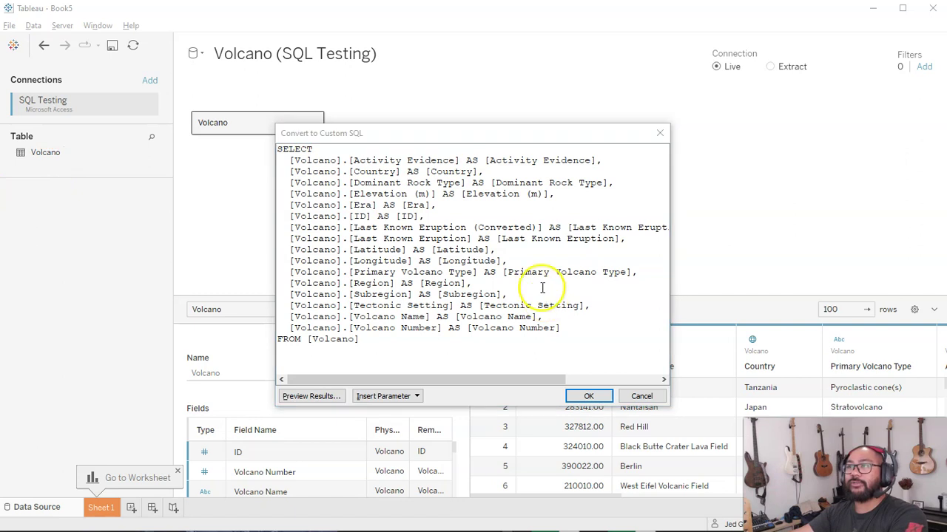
pyautogui.click(381, 338)
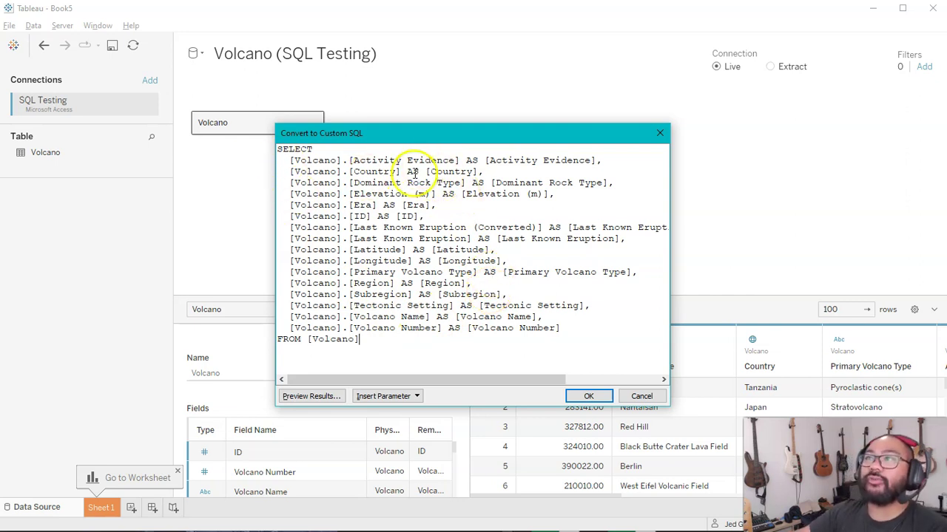
# - Delete every field line except Country and Elevation (m), including Activity Evidence and Dominant Rock Type
pyautogui.doubleClick(374, 194)
pyautogui.click(456, 172)
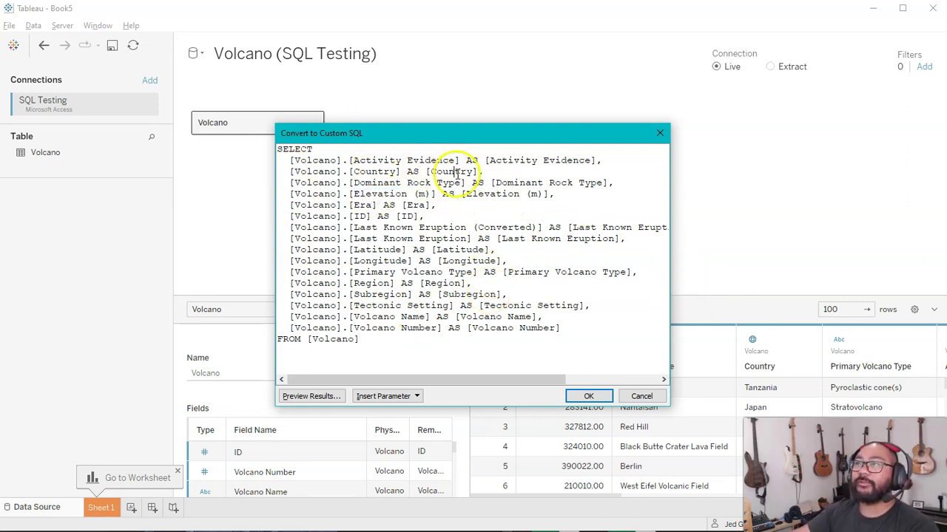
pyautogui.moveTo(608, 160); pyautogui.dragTo(606, 140)
pyautogui.hotkey('shift', 'Right')
pyautogui.press('Delete')
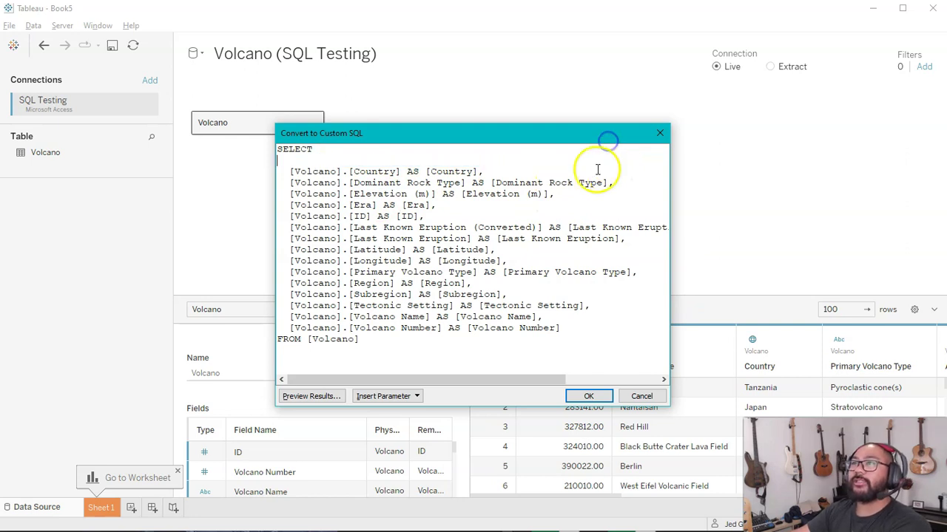
pyautogui.moveTo(614, 183); pyautogui.dragTo(626, 177)
pyautogui.press('Delete')
pyautogui.click(569, 192)
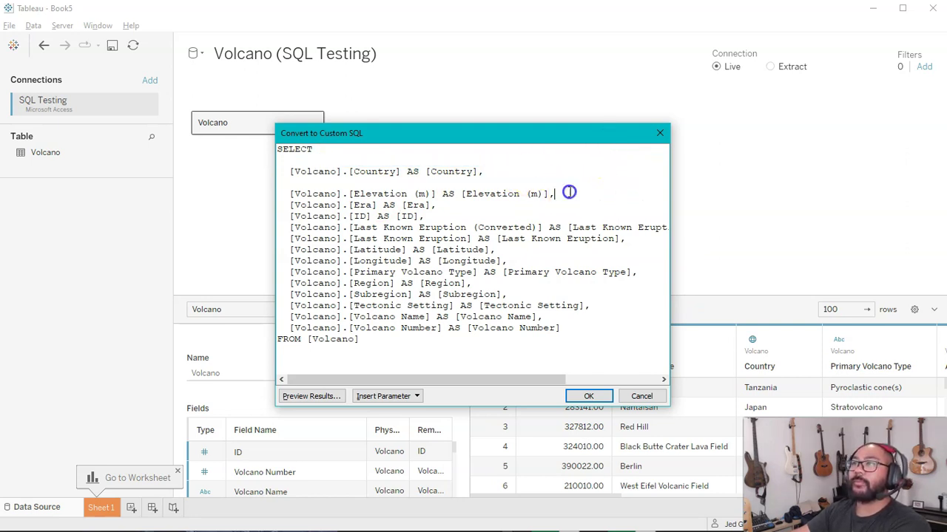
pyautogui.moveTo(551, 194); pyautogui.dragTo(585, 326)
pyautogui.press('Delete')
pyautogui.press('Return')
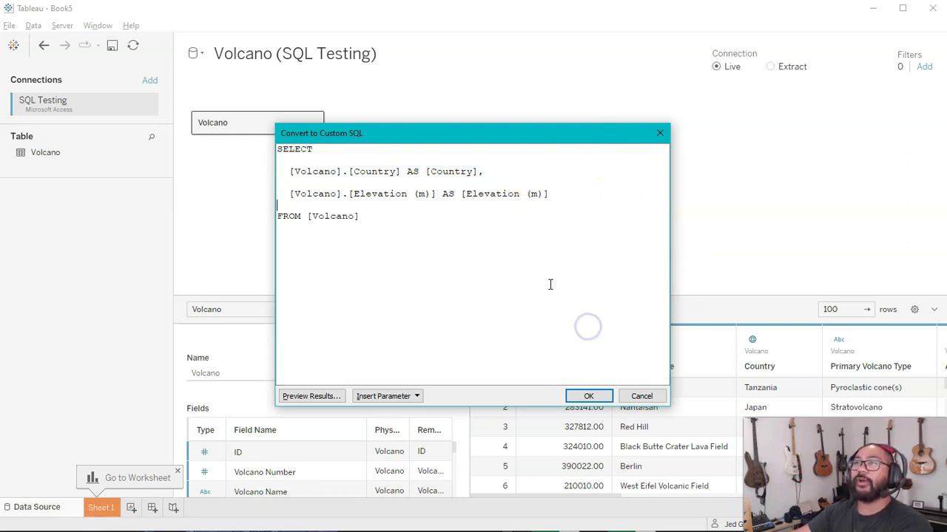
pyautogui.click(381, 222)
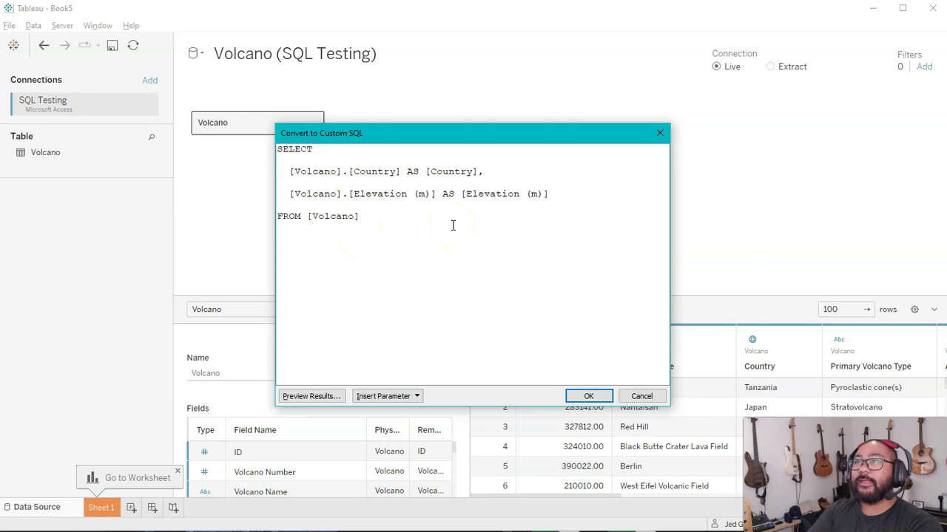
# - Wrap the Elevation (m) field in avg( )
pyautogui.write('avg')
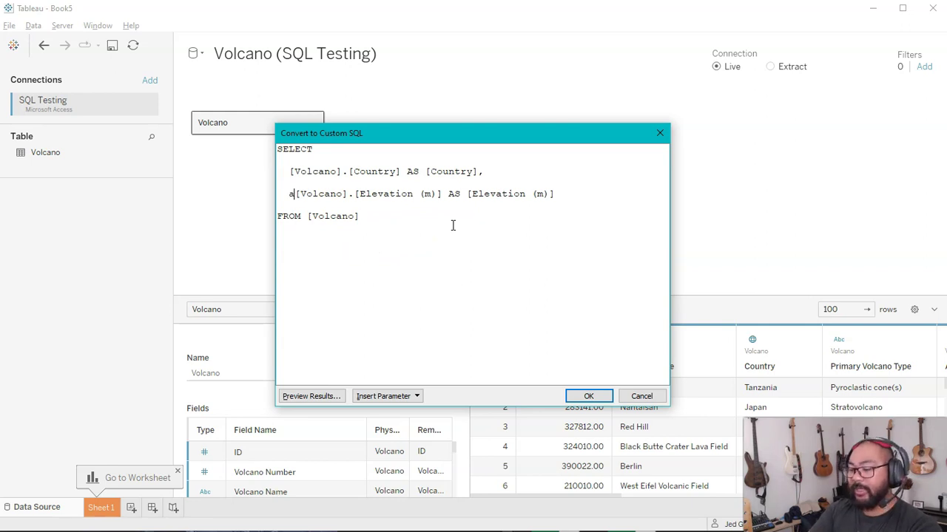
pyautogui.write('(')
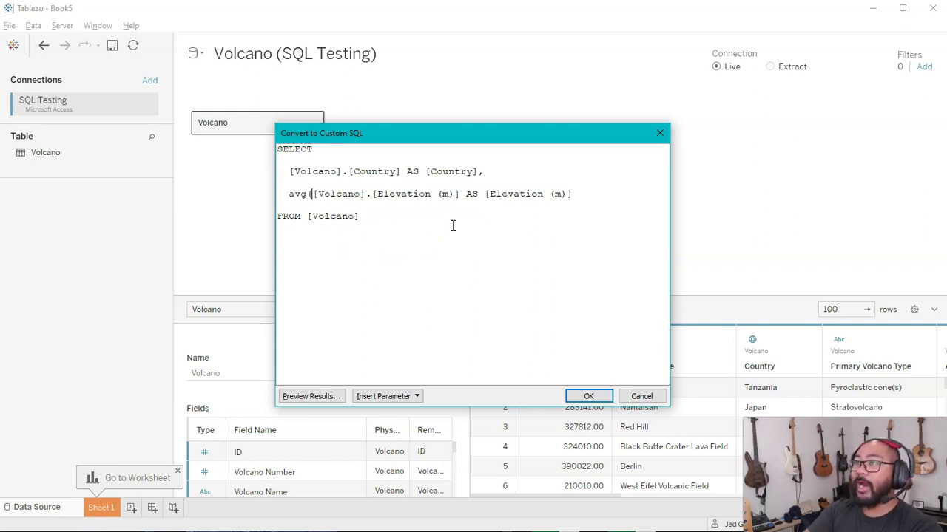
pyautogui.click(459, 193)
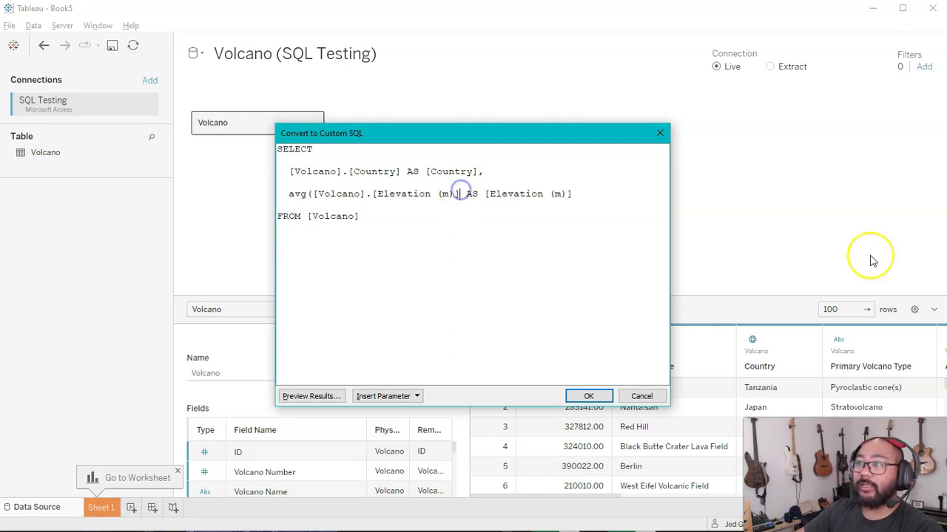
pyautogui.write(')')
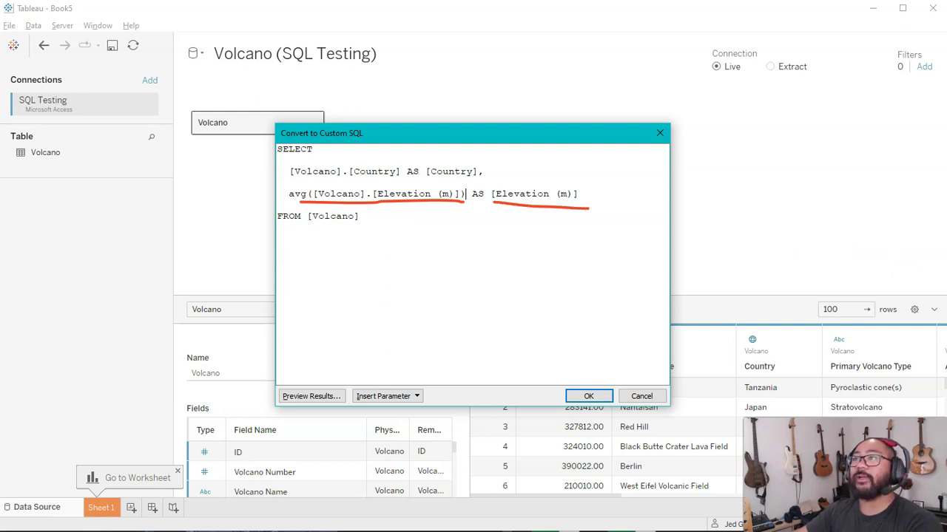
# - Add group by [Volcano].[Country] after the FROM clause and apply the query
pyautogui.click(374, 220)
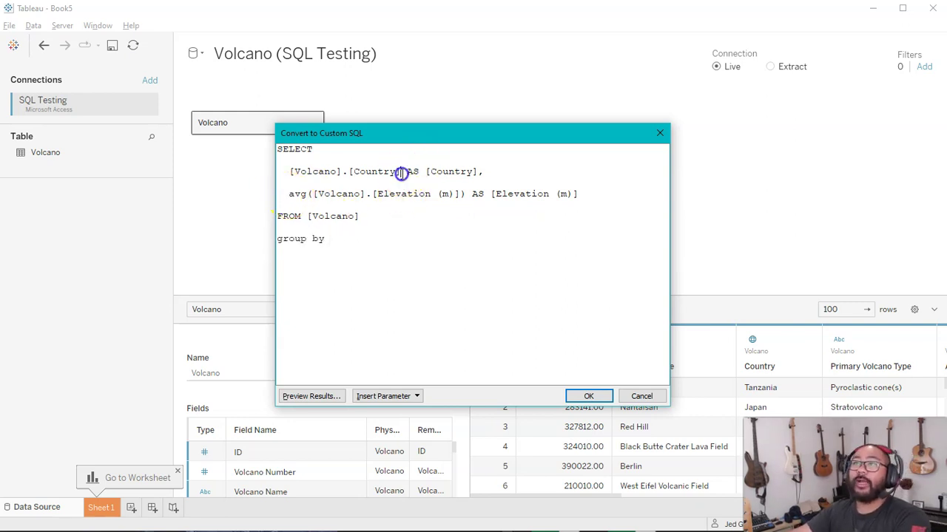
pyautogui.moveTo(402, 173); pyautogui.dragTo(320, 171)
pyautogui.hotkey('ctrl', 'c')
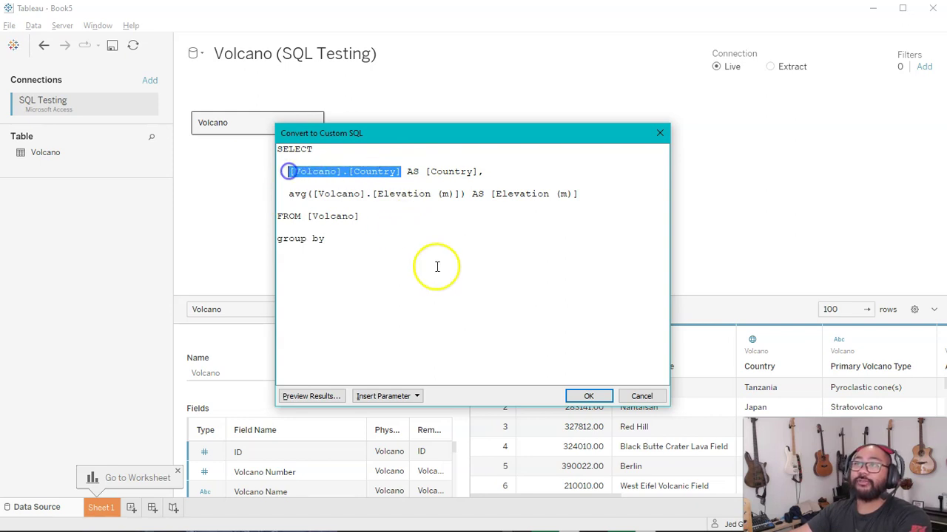
pyautogui.click(353, 239)
pyautogui.hotkey('ctrl', 'v')
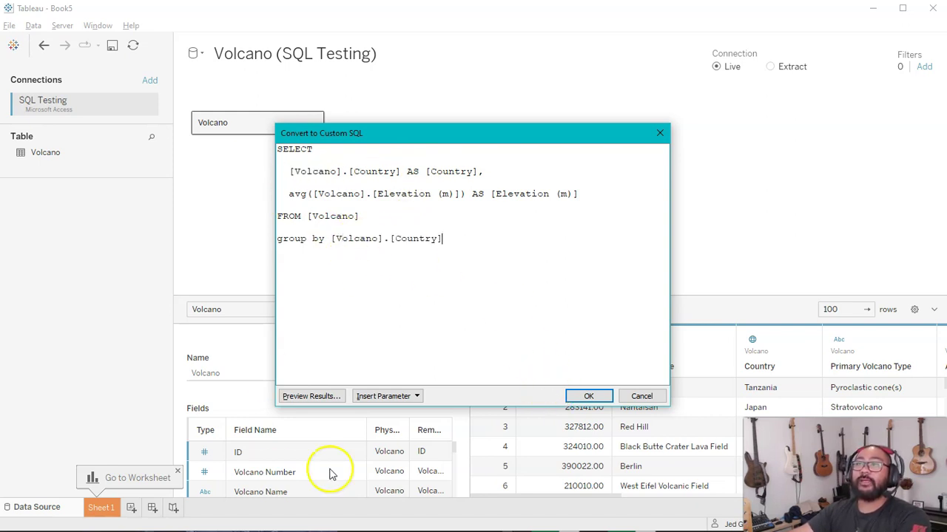
pyautogui.click(590, 399)
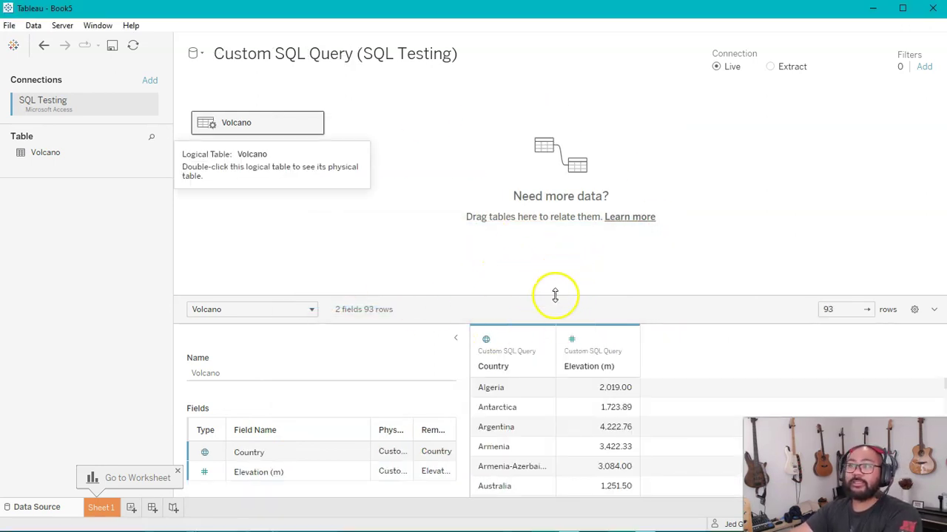
# - Enlarge the grid, widen the Country column, and scroll through the 93 per-country average elevations
pyautogui.moveTo(556, 295); pyautogui.dragTo(561, 198)
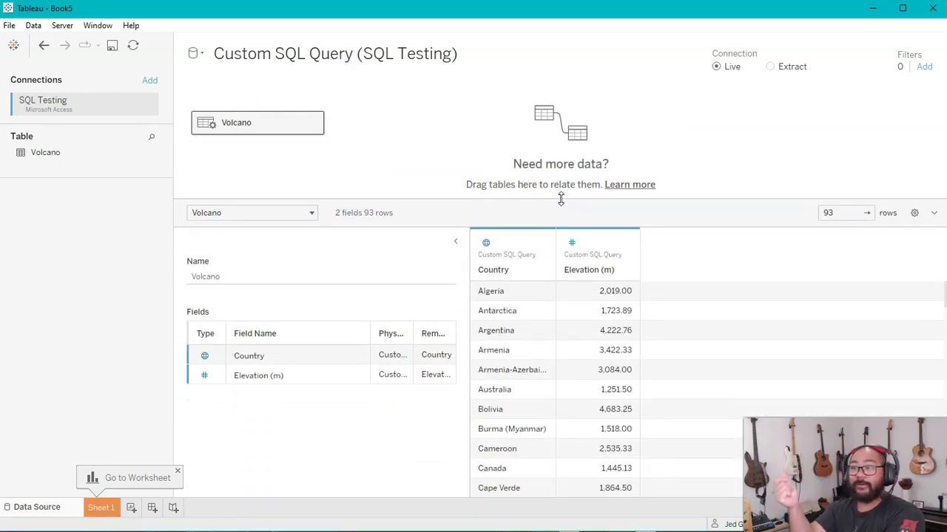
pyautogui.click(455, 241)
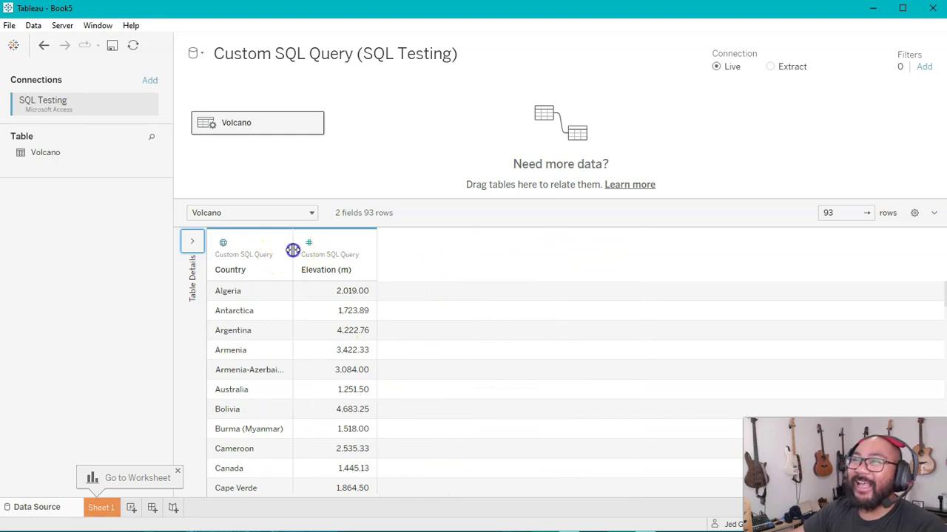
pyautogui.moveTo(293, 255); pyautogui.dragTo(316, 256)
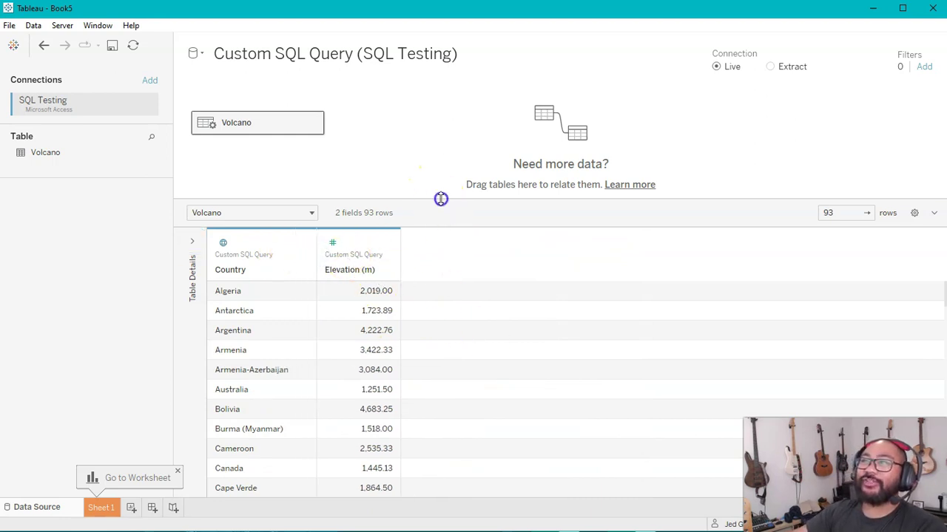
pyautogui.moveTo(441, 198); pyautogui.dragTo(441, 148)
pyautogui.scroll(-11, 348, 317)
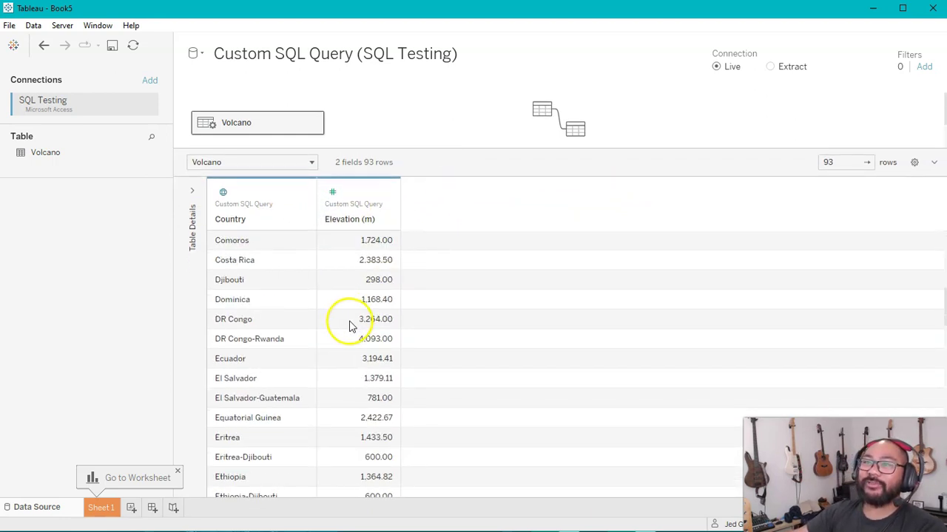
pyautogui.scroll(-10, 354, 370)
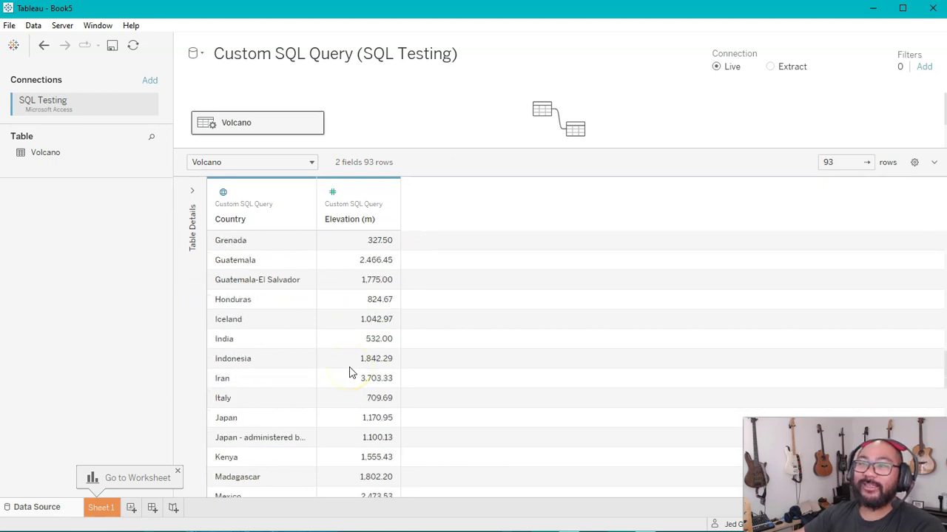
pyautogui.scroll(20, 333, 348)
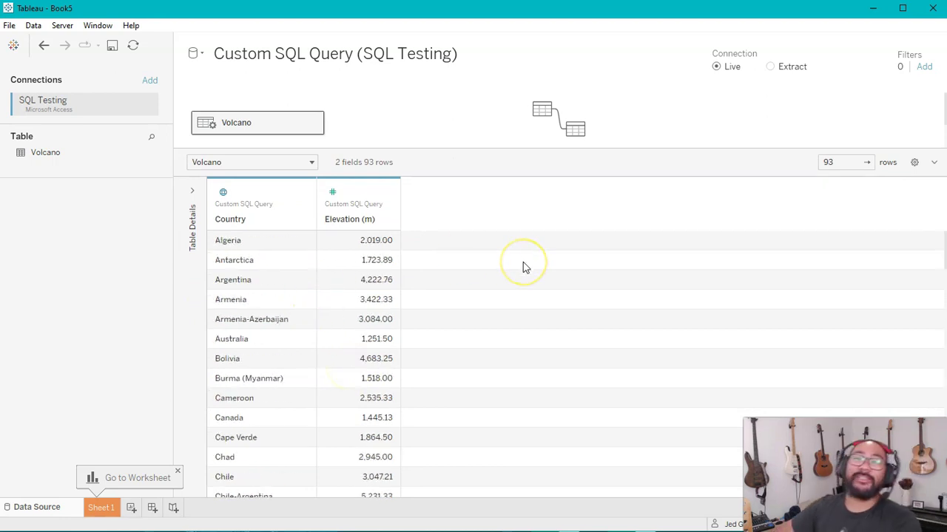